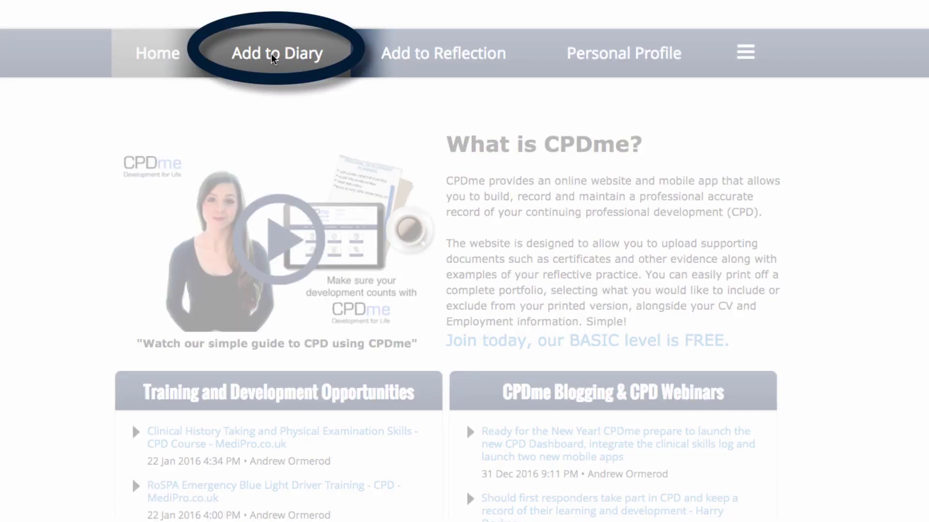
left_click(273, 53)
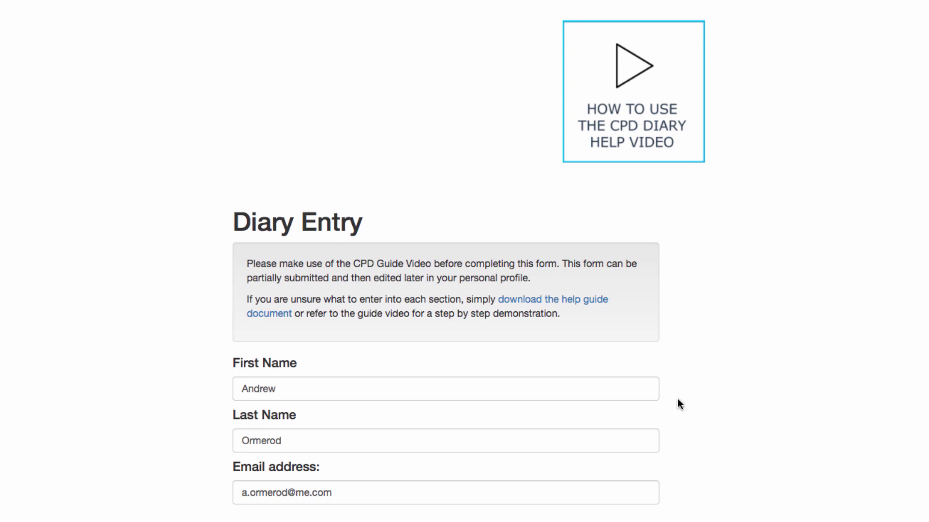
scroll(465, 262, "down", 9)
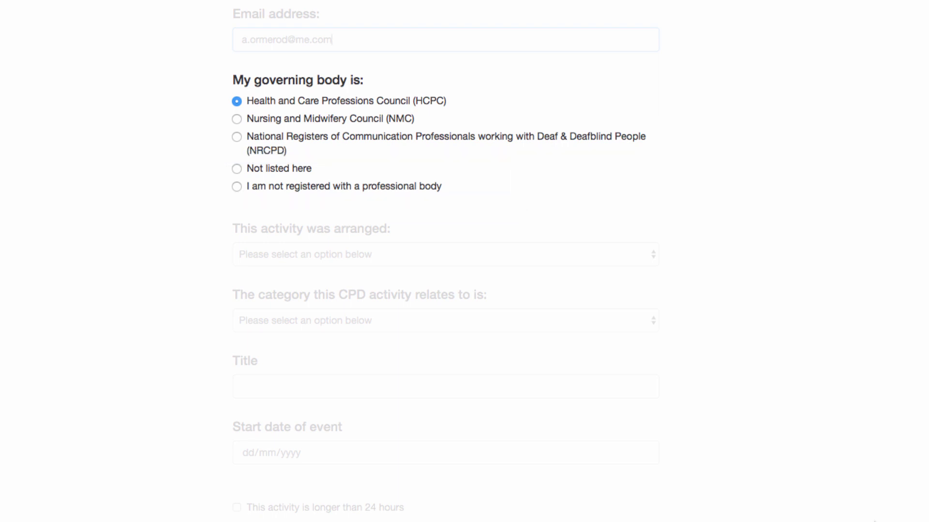
- Set 'arranged by' to 'Myself as part of my job role' and category to 'Thankyou Letter'
left_click(642, 254)
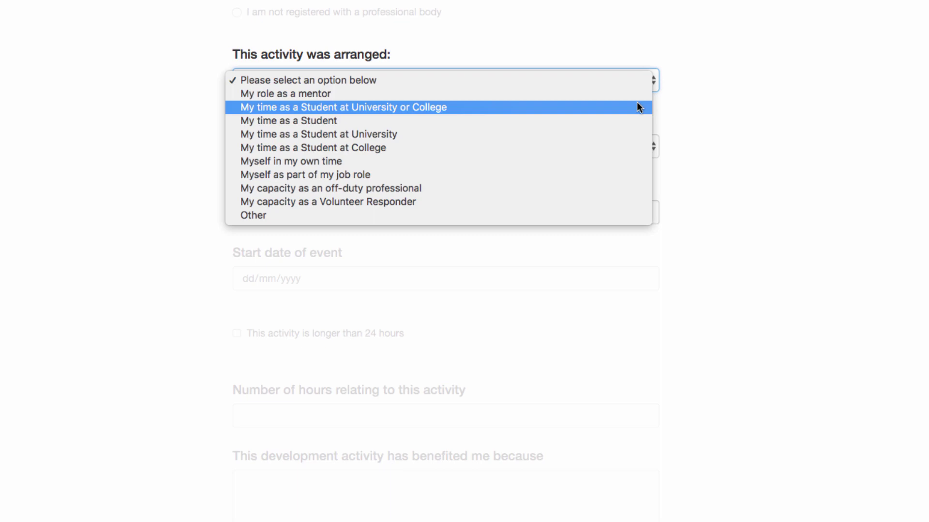
left_click(640, 174)
left_click(706, 173)
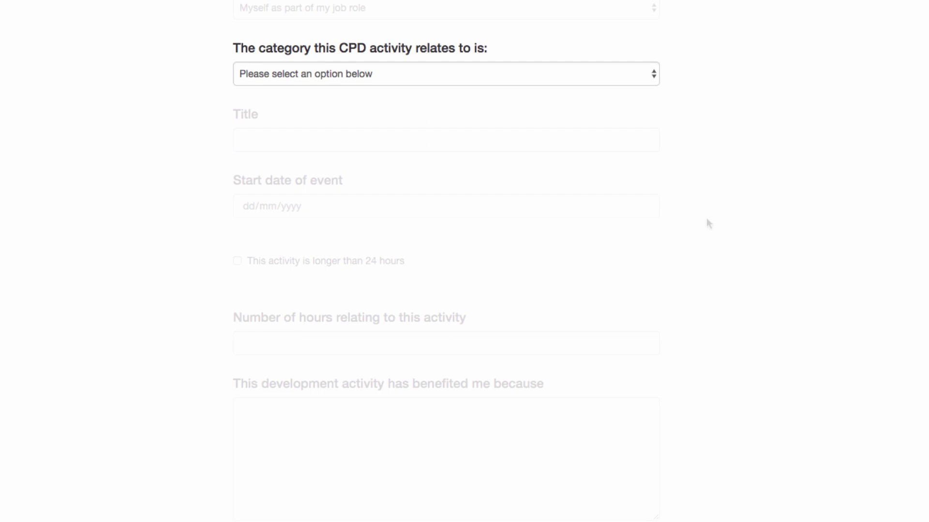
left_click(651, 71)
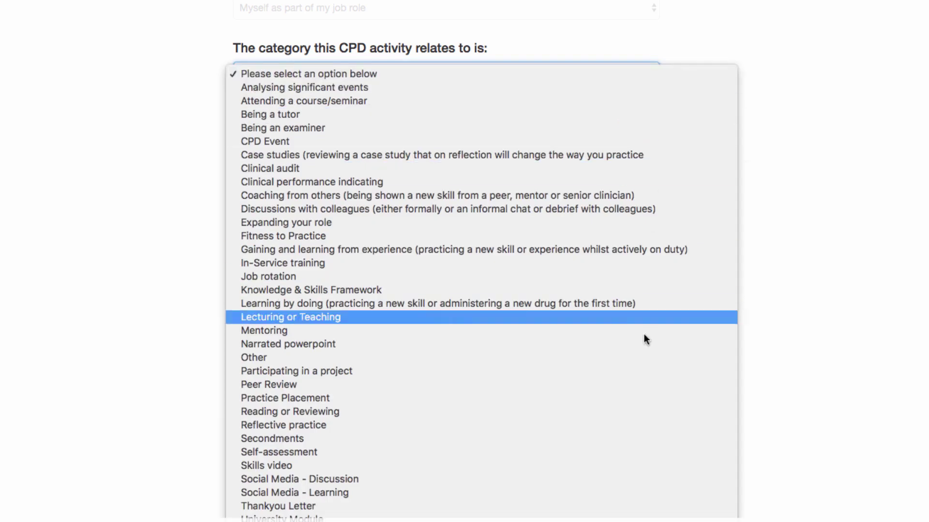
left_click(653, 506)
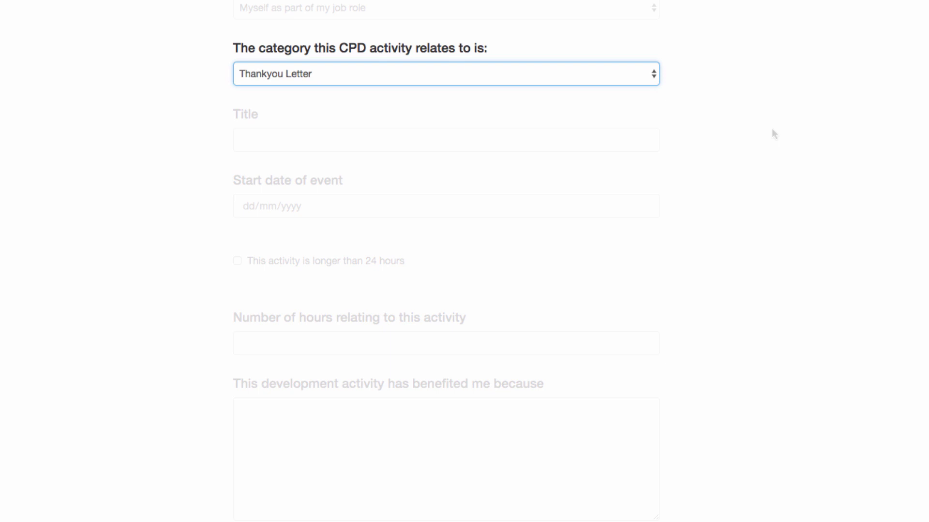
- Enter the entry title 'Thank you letter from a patient that I attended.'
key("Tab")
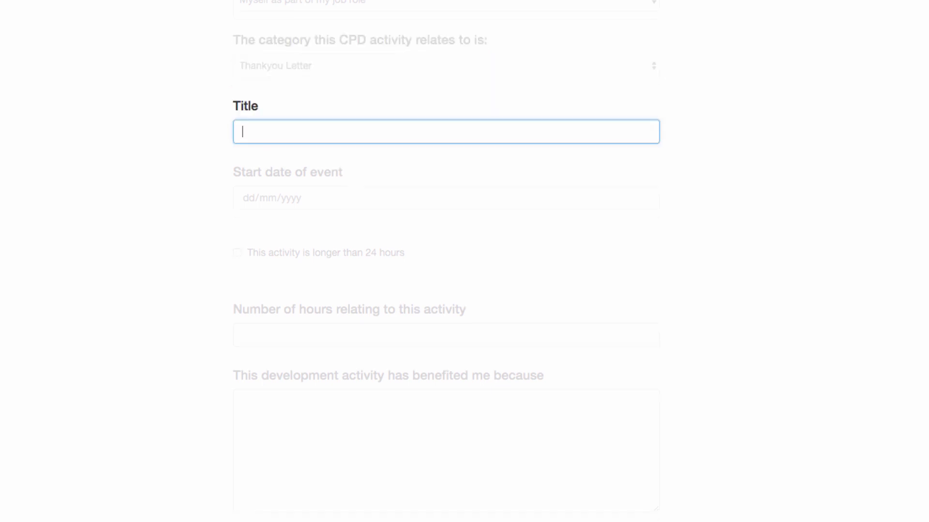
type("Thank you lette")
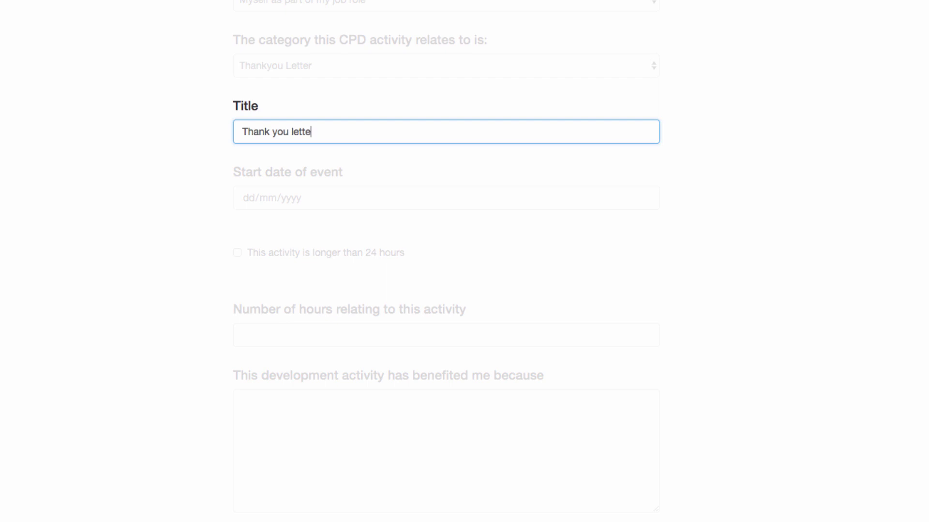
type("r from a patient that")
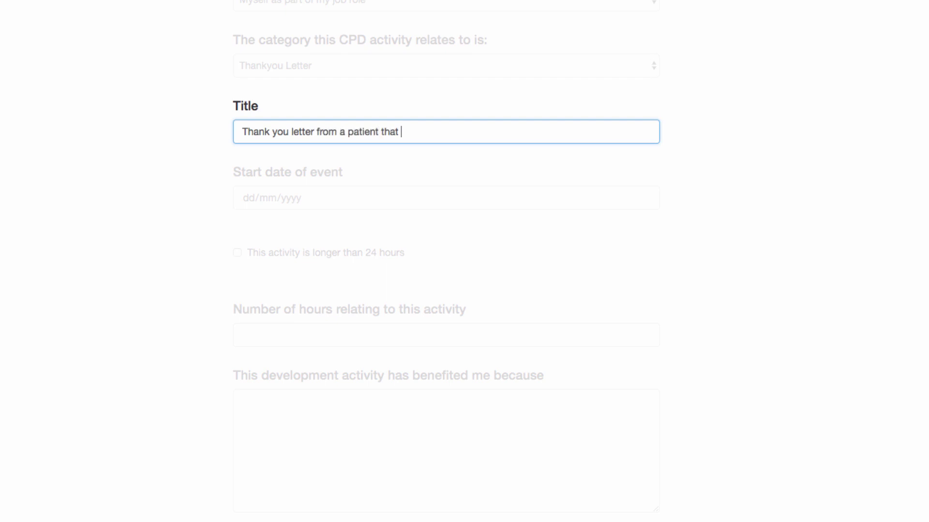
type(" I attended.")
key("Tab")
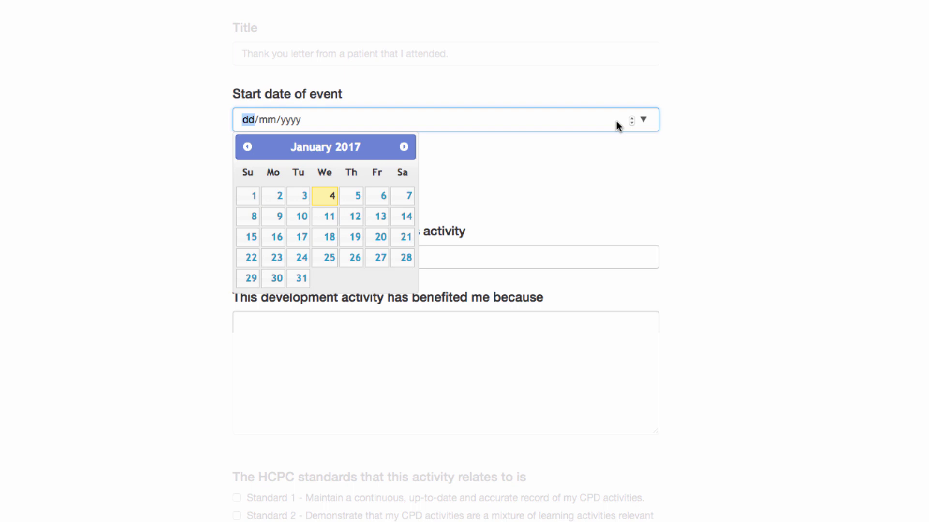
- Pick 4 January 2017 (04/01/2017) as the event start date in the calendar
left_click(404, 147)
left_click(404, 147)
left_click(404, 147)
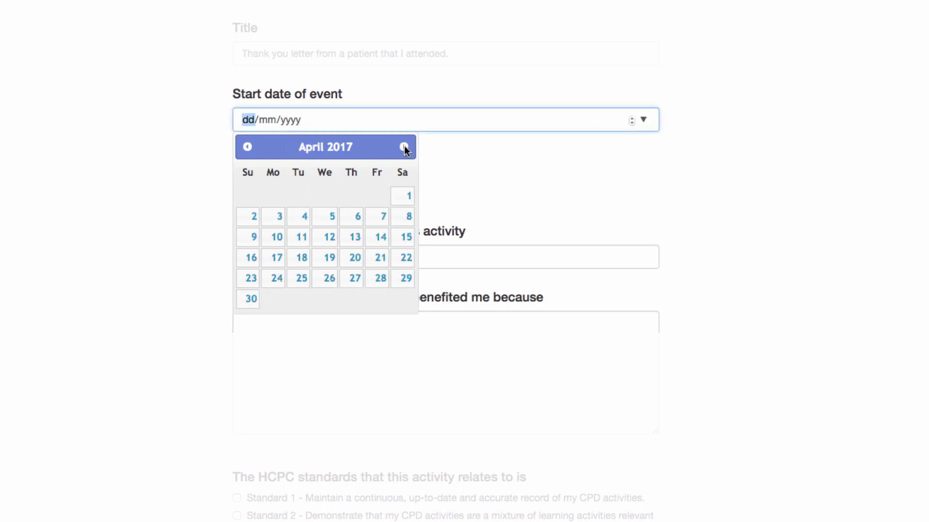
left_click(477, 160)
left_click(364, 125)
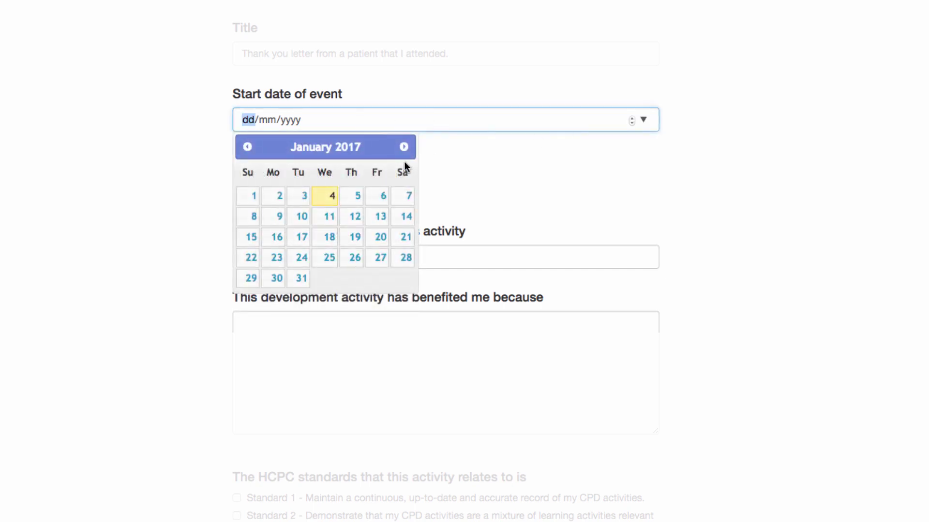
left_click(404, 147)
left_click(404, 147)
left_click(404, 147)
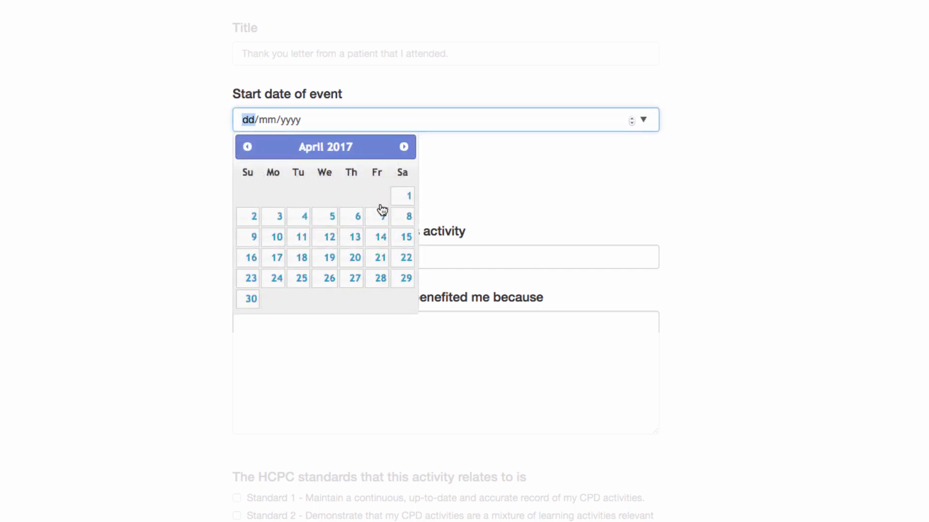
left_click(356, 217)
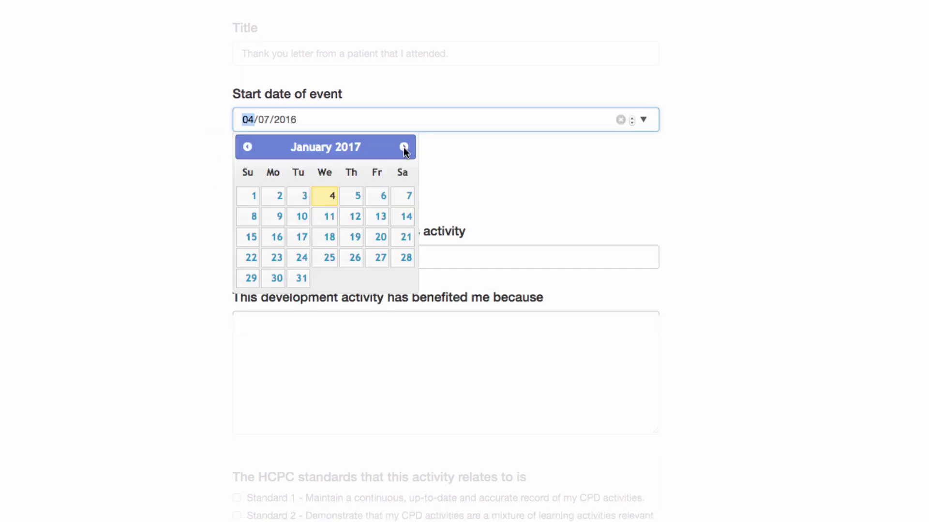
left_click(322, 196)
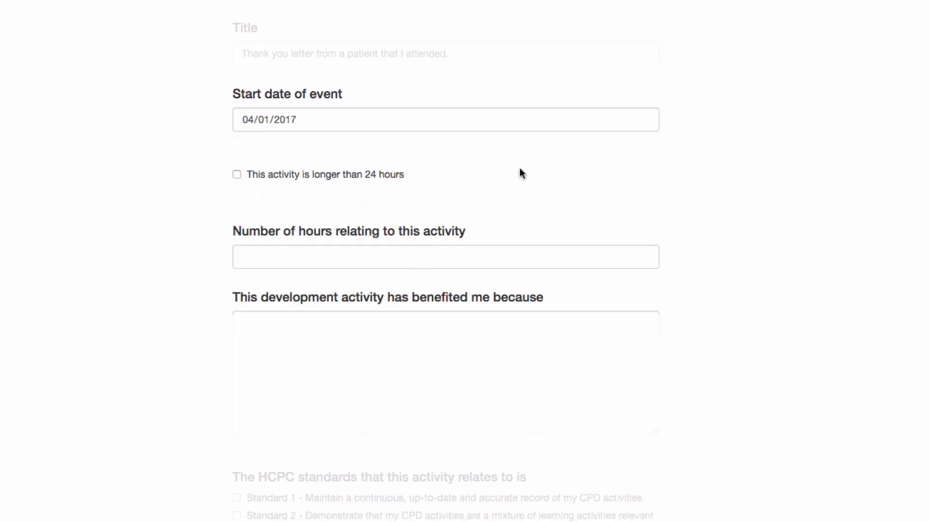
scroll(521, 173, "down", 4)
left_click(648, 61)
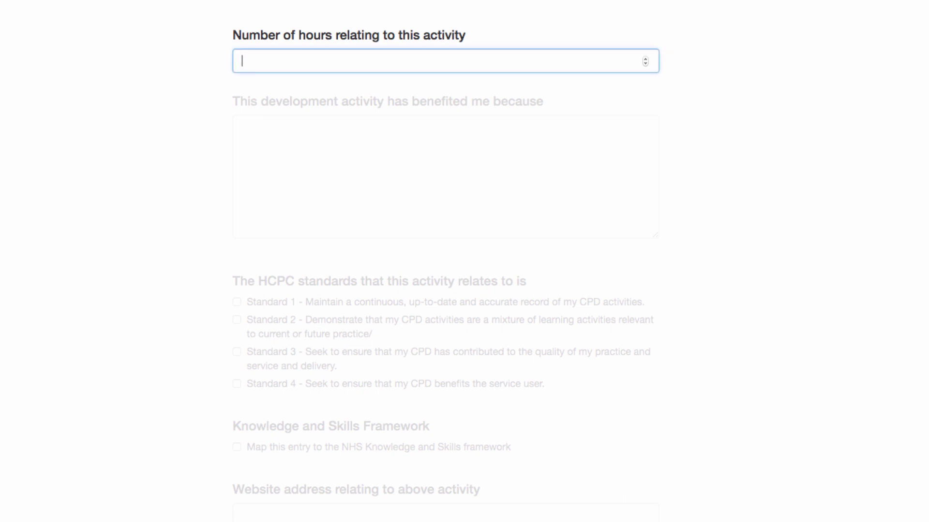
- Enter 7 in the Number of hours field
type("7")
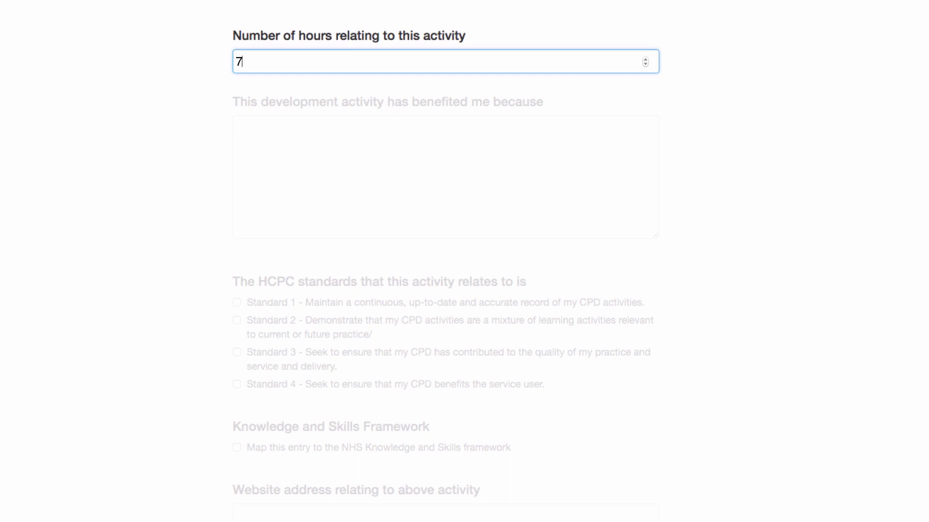
left_click(242, 127)
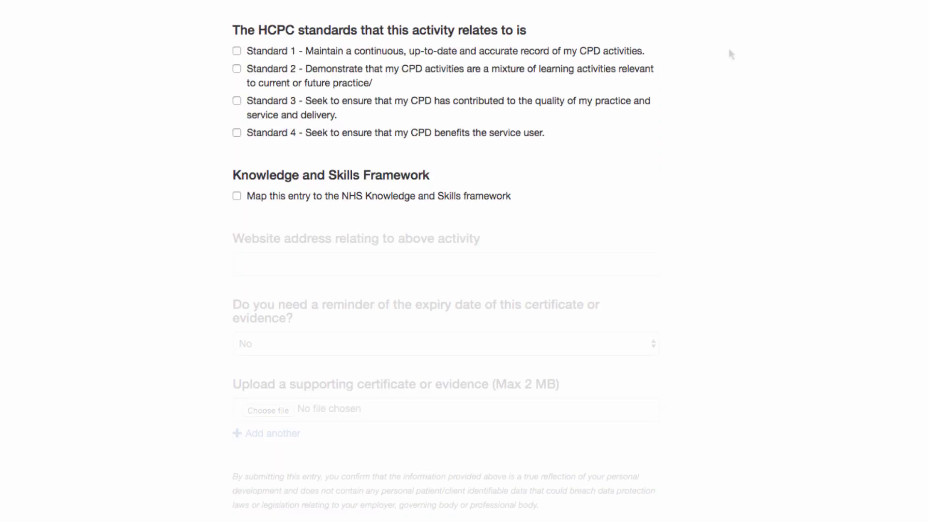
- Tick HCPC Standards 1 and 2 and the NHS Knowledge and Skills framework mapping
left_click(236, 51)
left_click(236, 69)
left_click(237, 197)
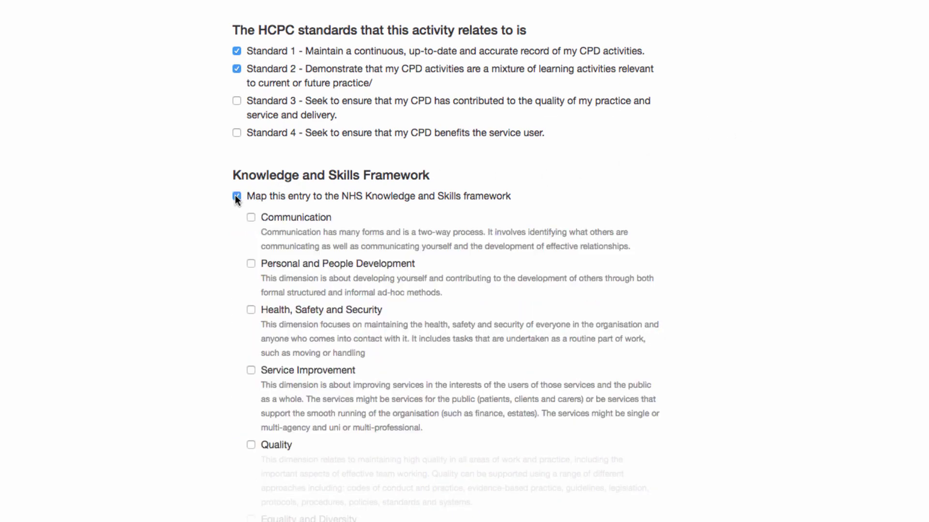
scroll(231, 225, "down", 2)
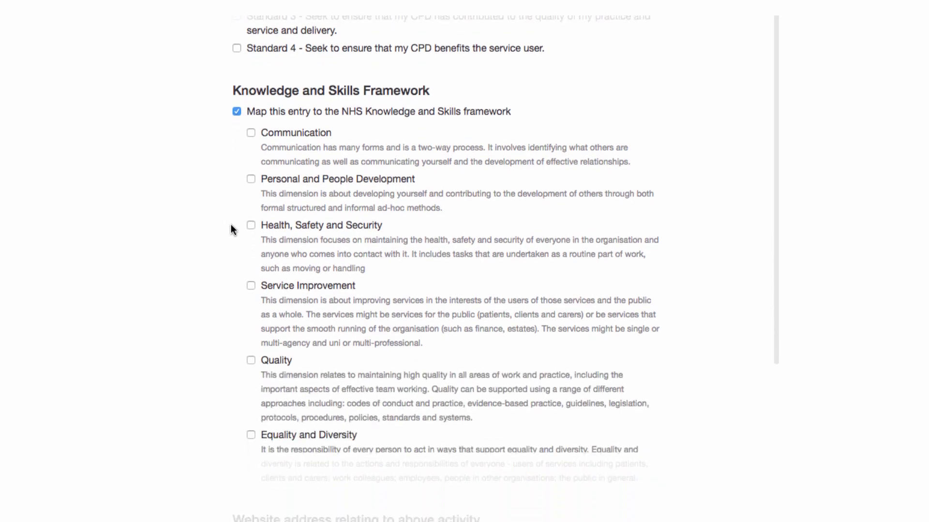
scroll(231, 225, "down", 3)
left_click(611, 64)
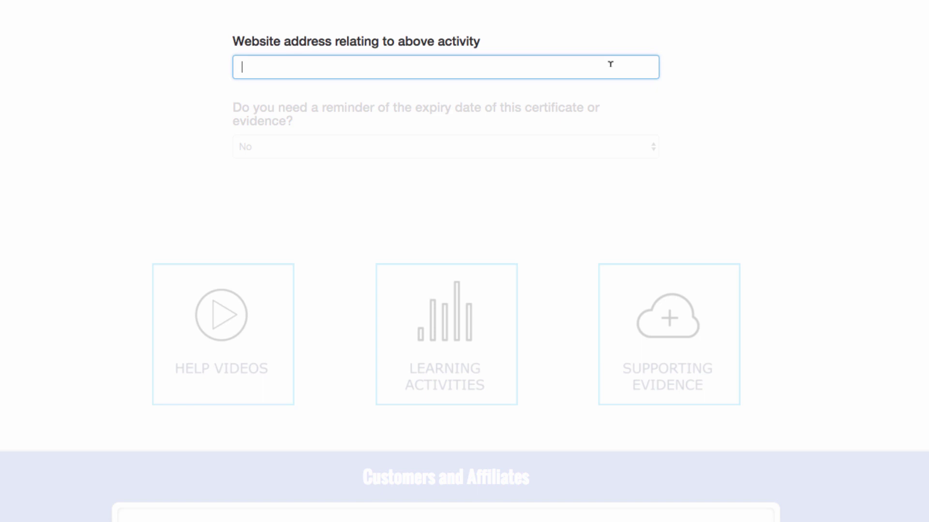
- Leave the website address blank and set the expiry-date reminder to No
key("Tab")
left_click(641, 160)
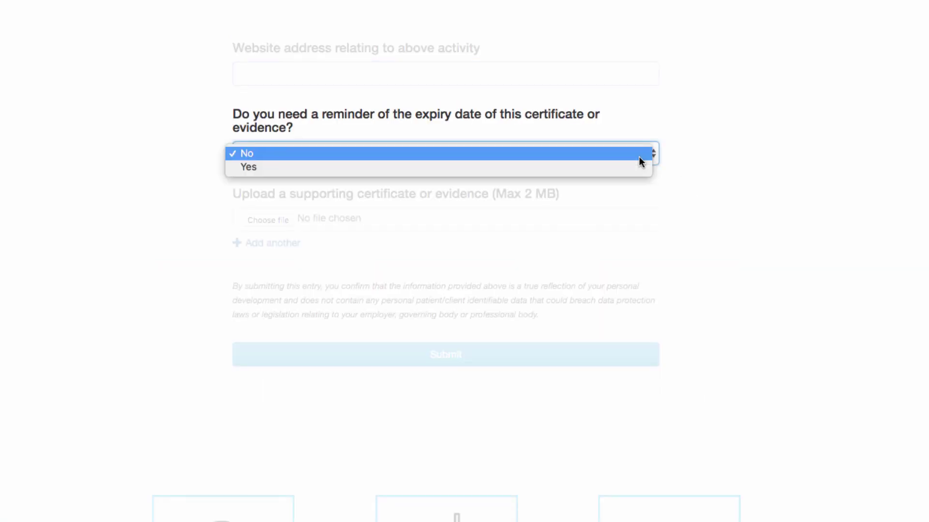
left_click(635, 170)
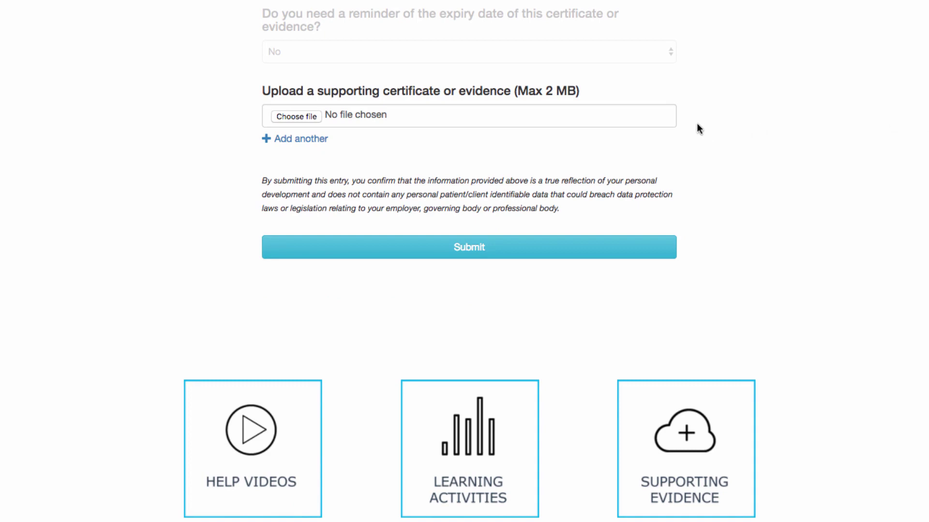
- Upload 2017-01-06_13-34-00.png from the Desktop as supporting evidence
left_click(305, 117)
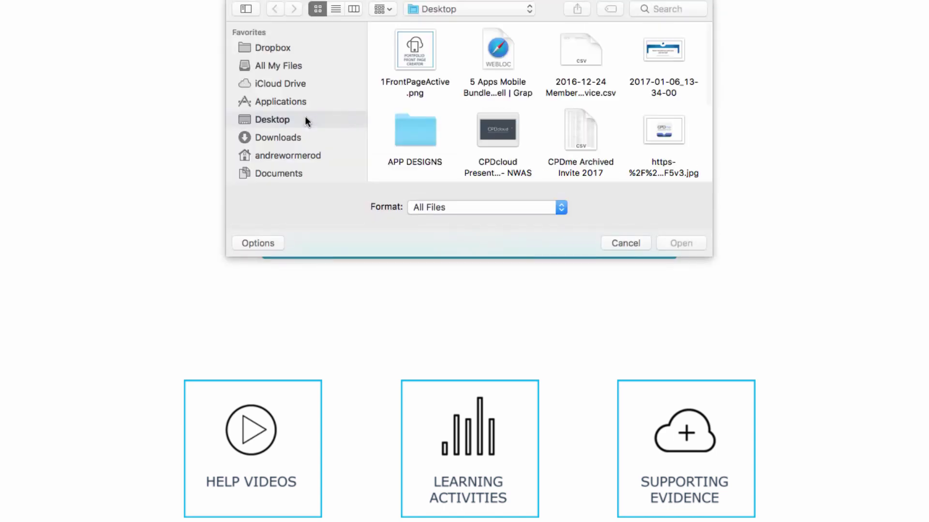
scroll(447, 102, "down", 5)
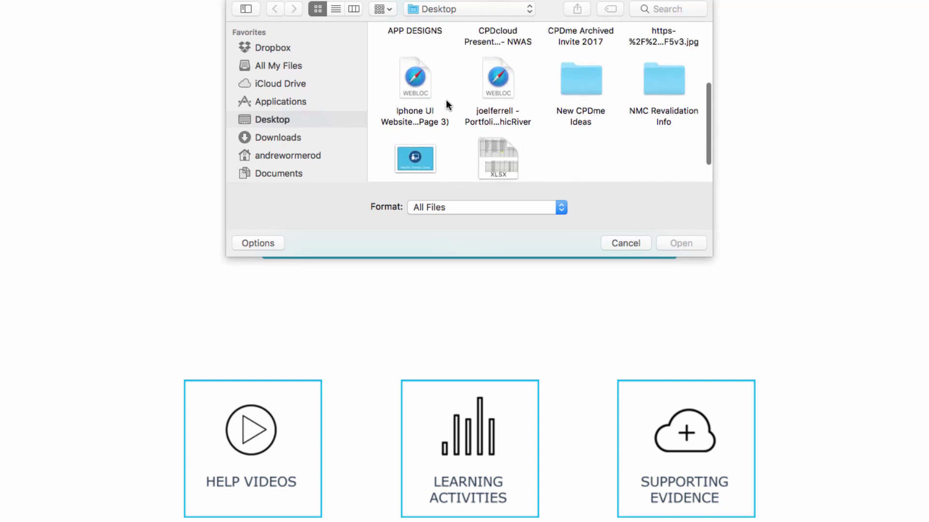
scroll(446, 99, "up", 5)
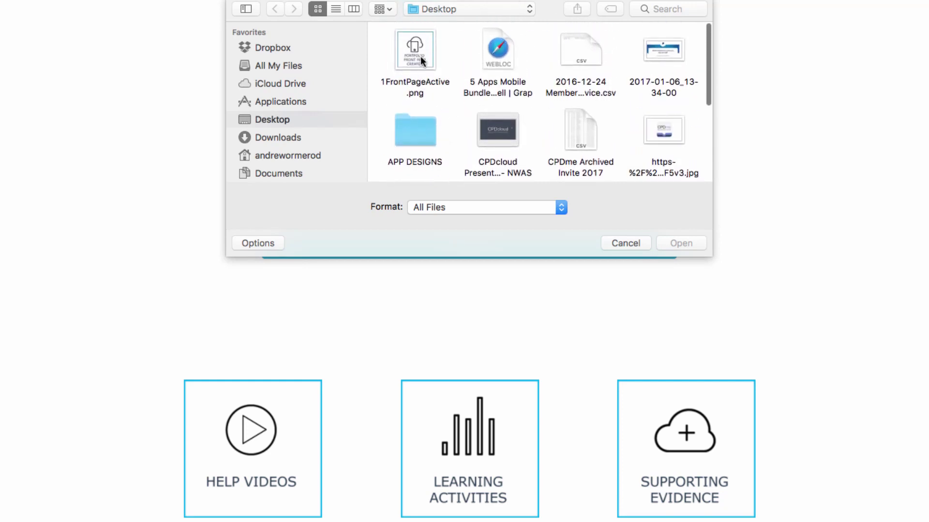
double_click(657, 48)
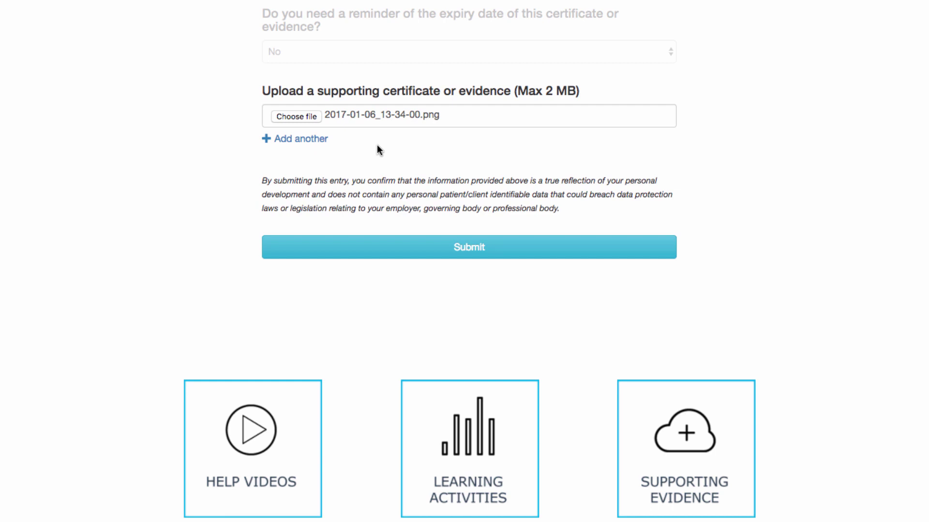
- Add a second evidence slot, submit the entry, and go to the personal CPD dashboard
left_click(312, 140)
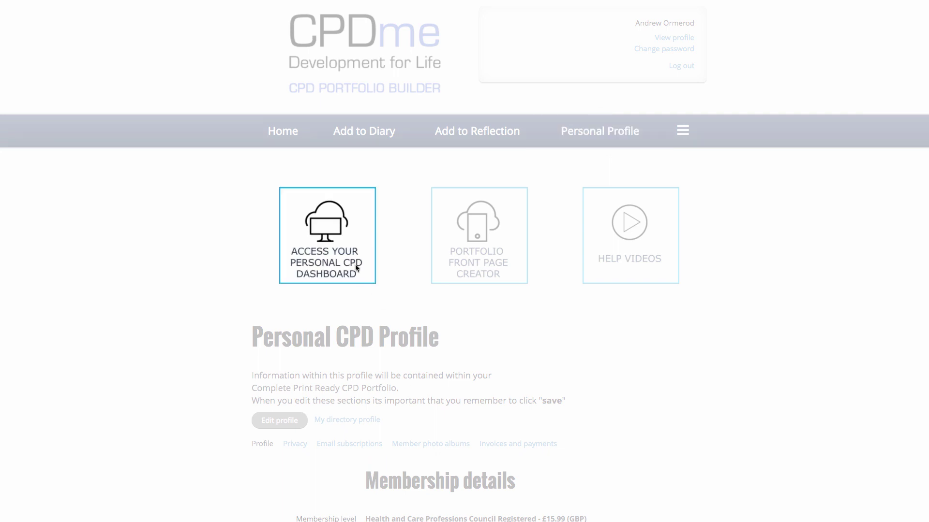
left_click(336, 228)
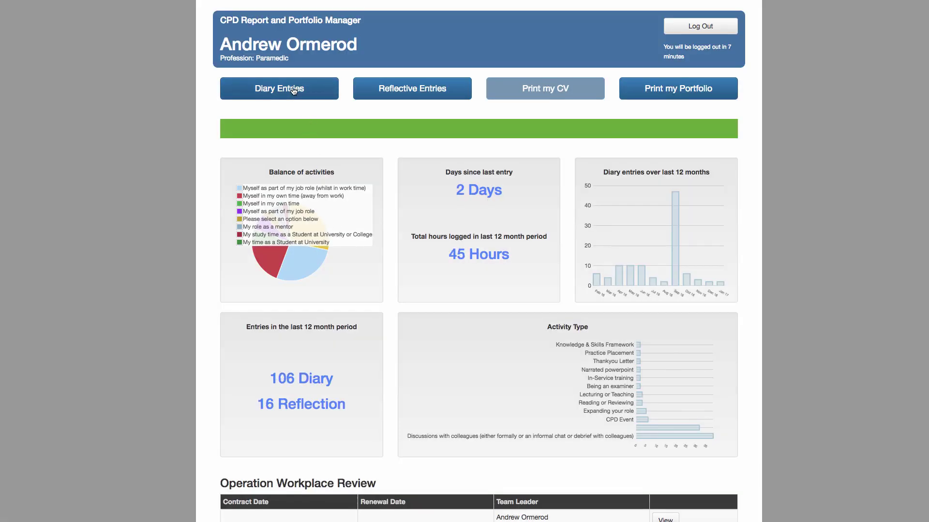
- Show the Diary Entries list and scroll down to the activity statistics charts
left_click(292, 90)
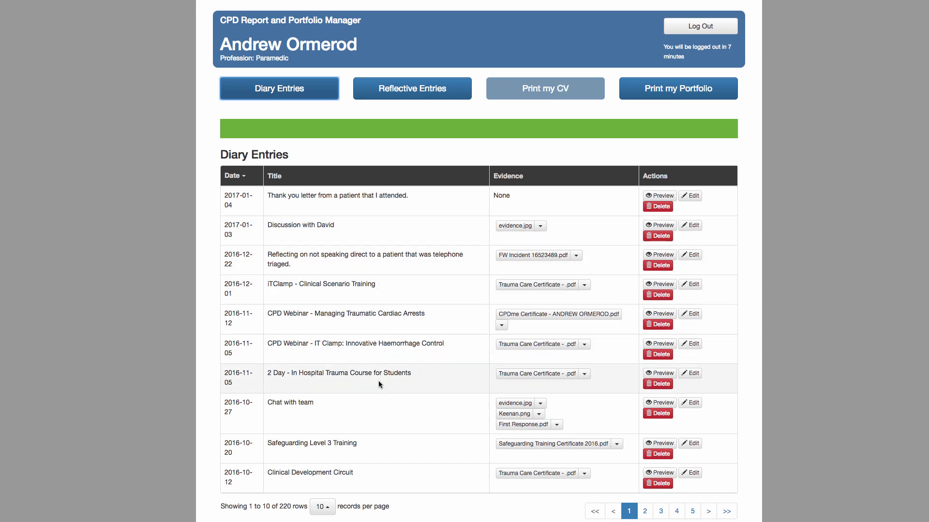
scroll(388, 406, "down", 6)
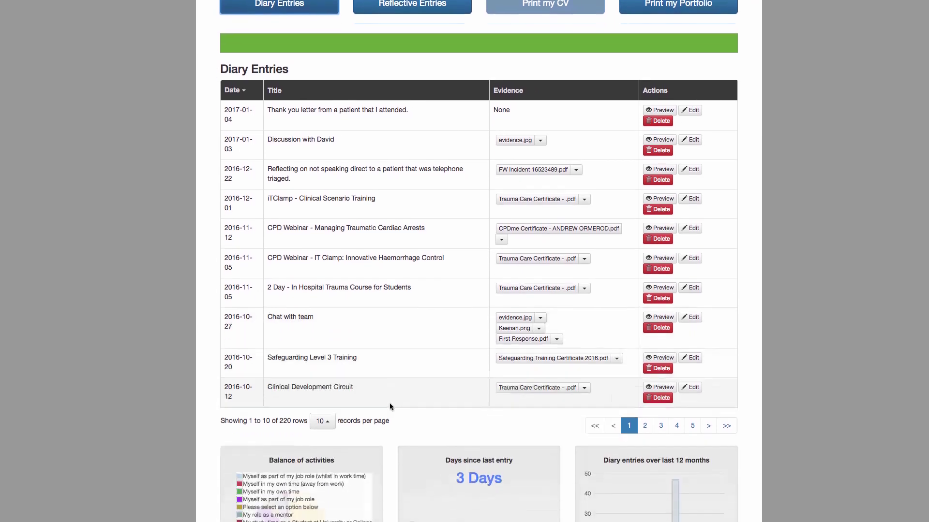
scroll(390, 405, "down", 2)
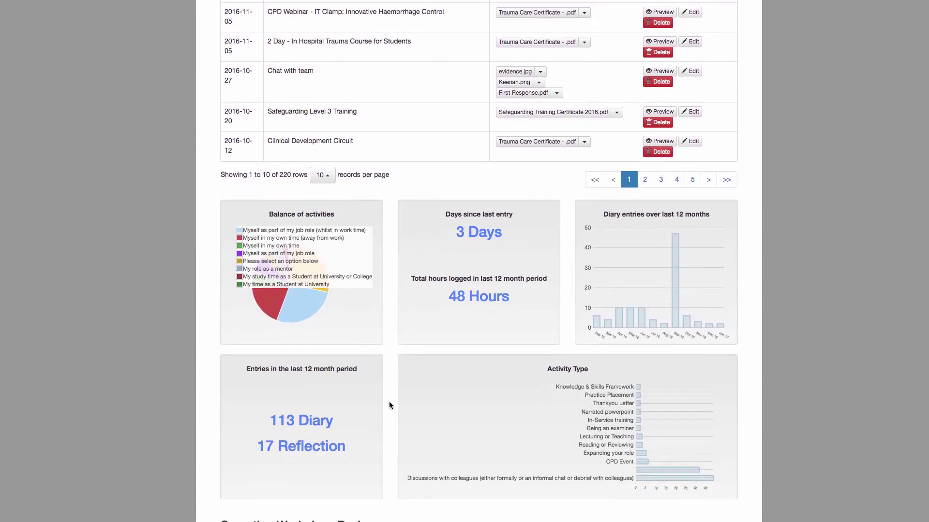